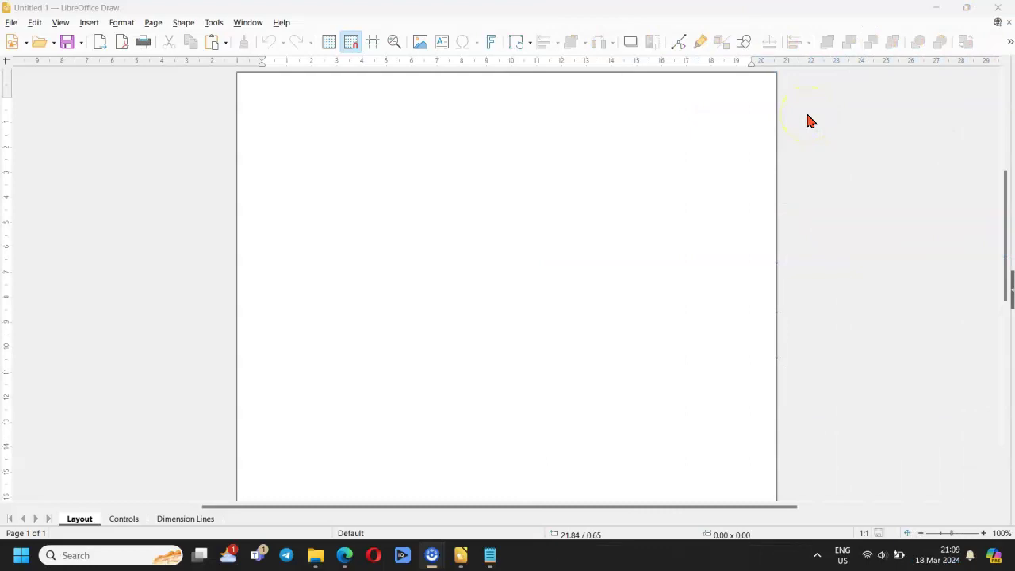
Step: Show the drawing shape tools and bring up the flowchart shape set
left_click(745, 49)
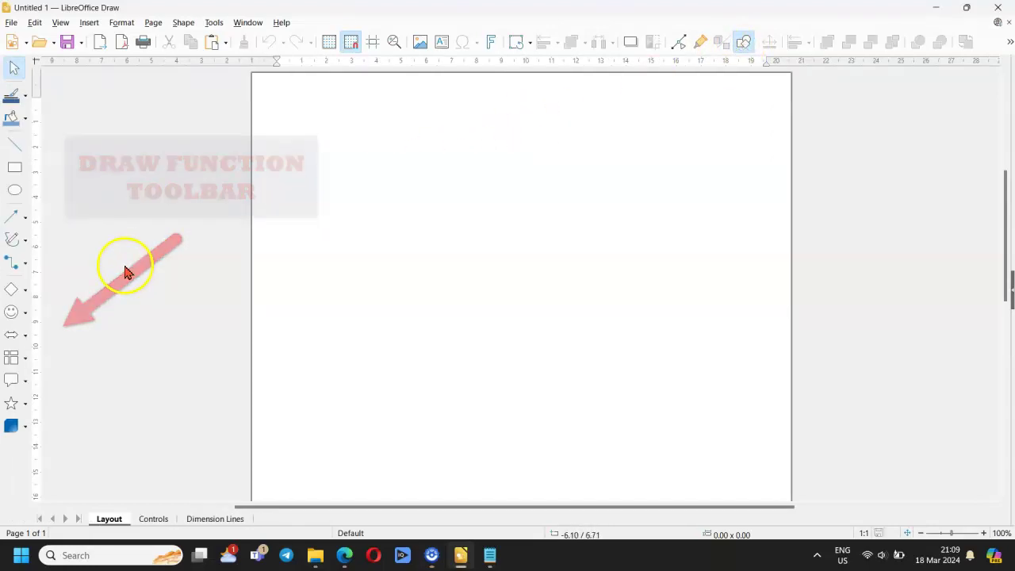
left_click(26, 363)
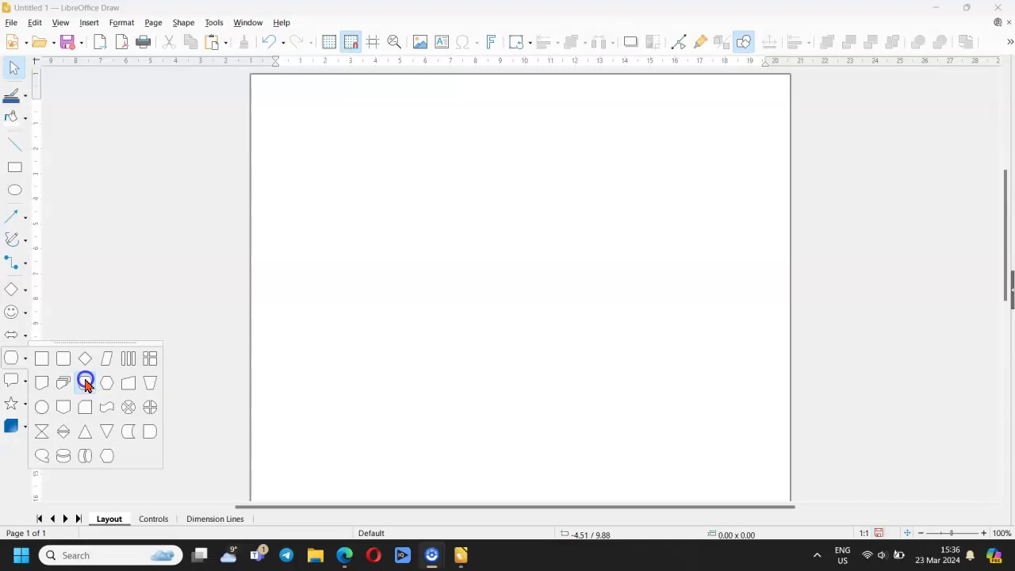
Step: Draw a flowchart terminator near the top centre of the page labelled 'Start'
left_click(86, 383)
left_click_drag(434, 129, 590, 167)
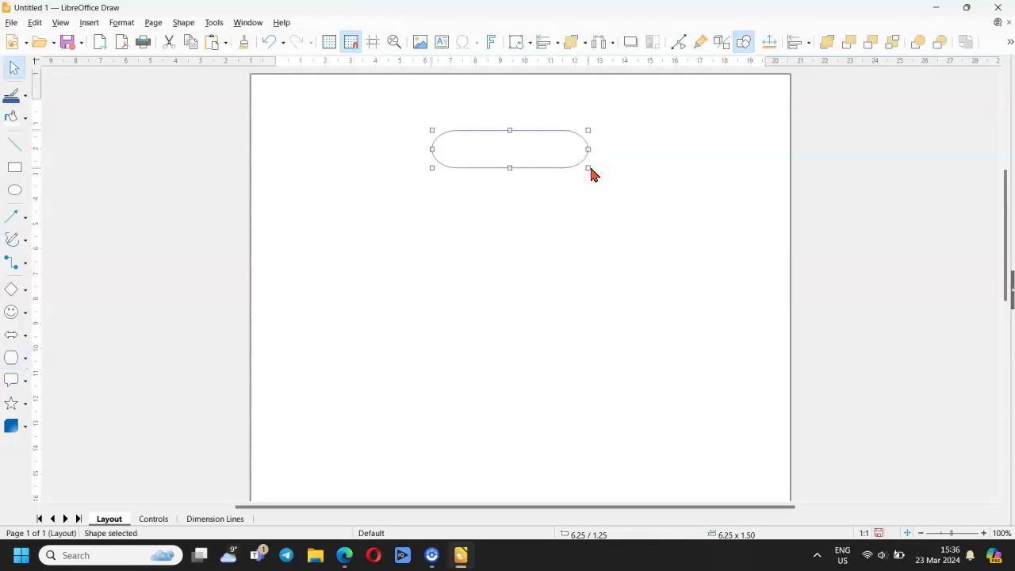
left_click(490, 147)
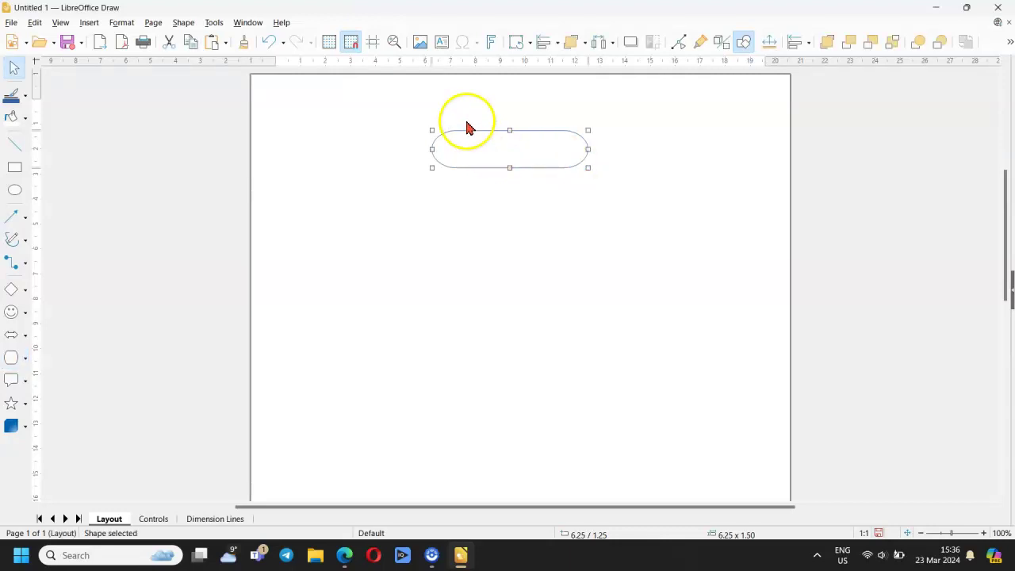
left_click(442, 49)
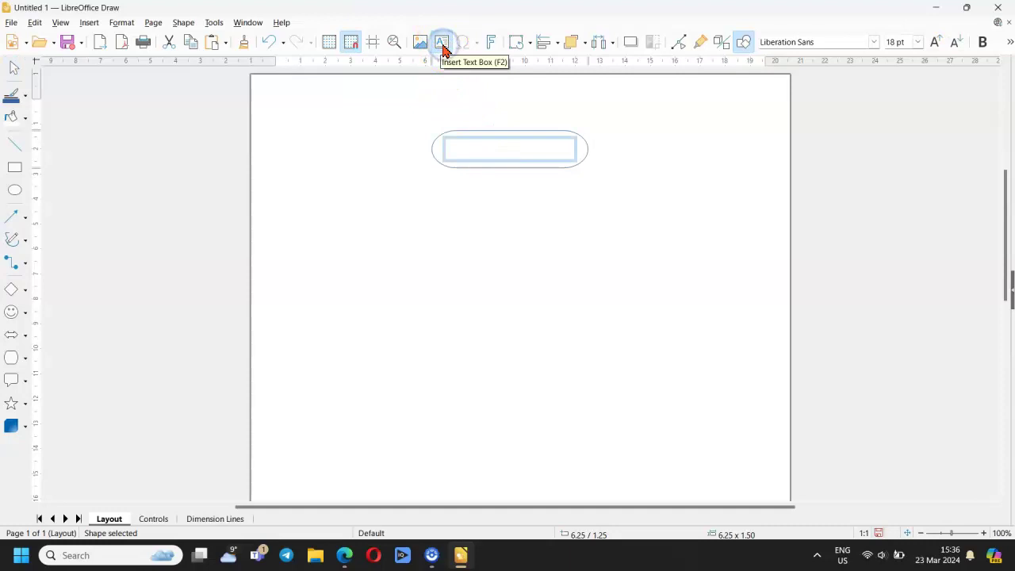
type("Start")
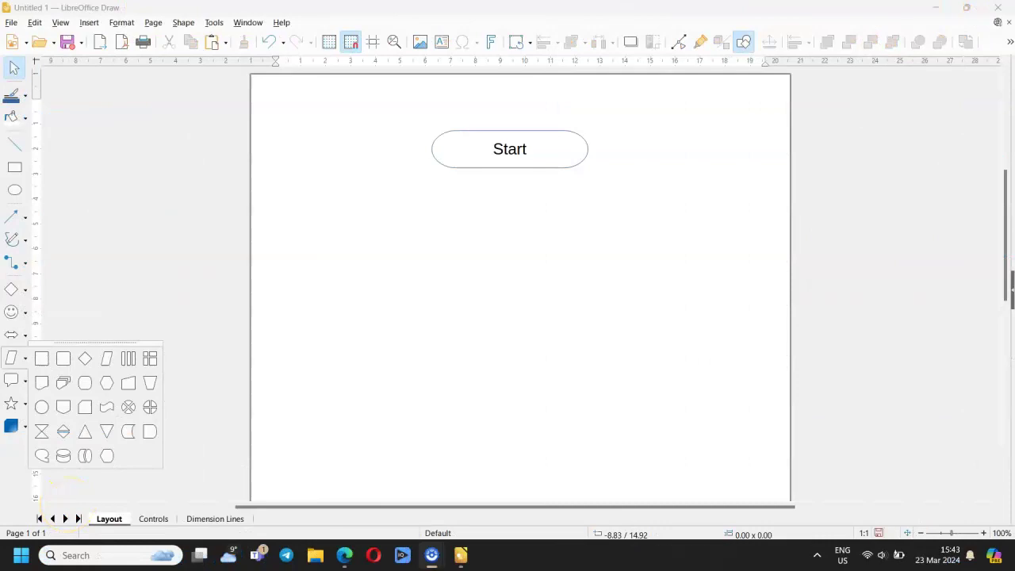
Step: Add a widened 'Input Number' data parallelogram below Start, with an arrow from Start
left_click(107, 358)
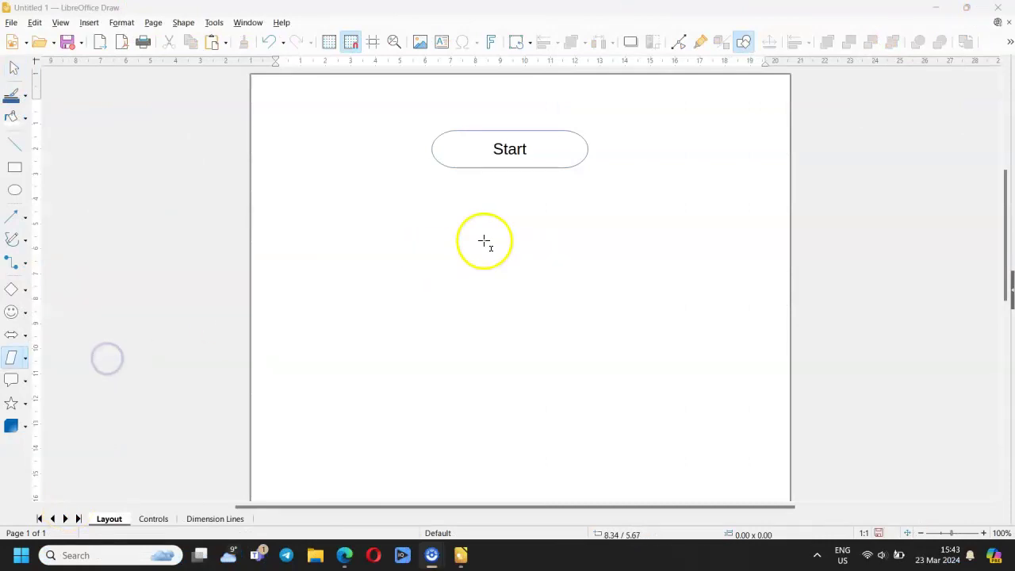
mouse_move(444, 212)
left_mouse_down()
mouse_move(592, 211)
mouse_move(596, 238)
mouse_move(618, 243)
left_mouse_up()
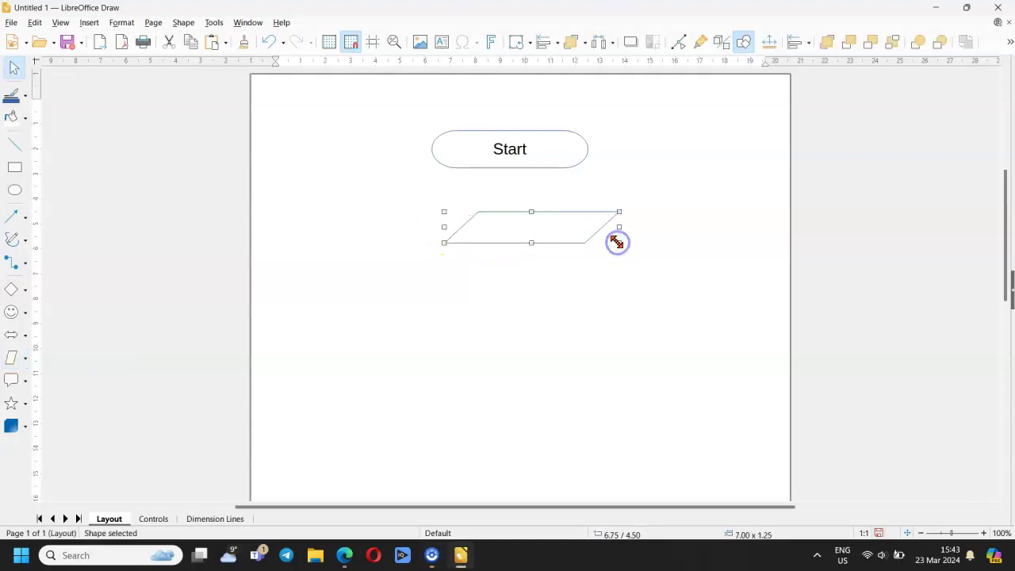
left_click(439, 50)
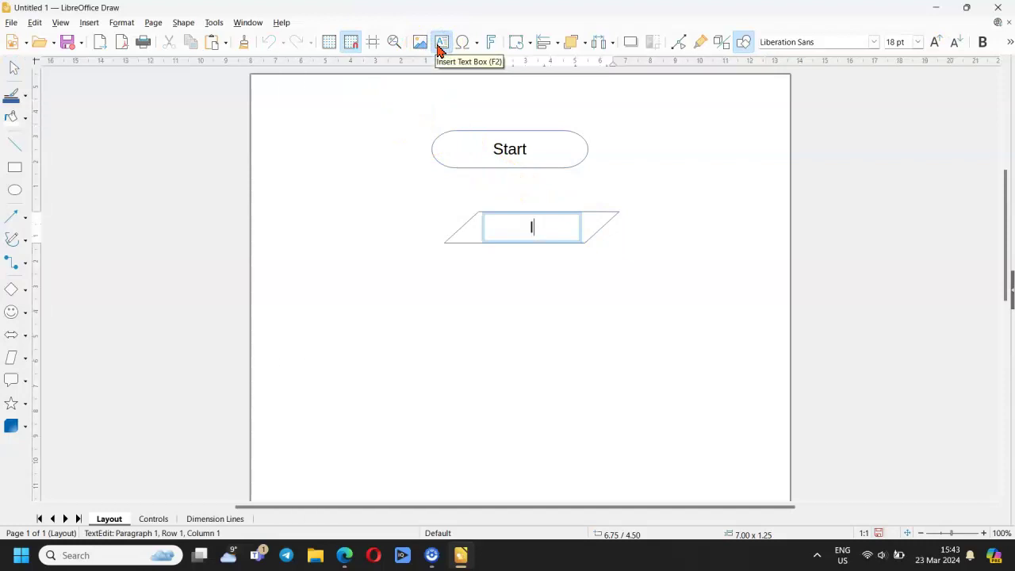
type("Input ")
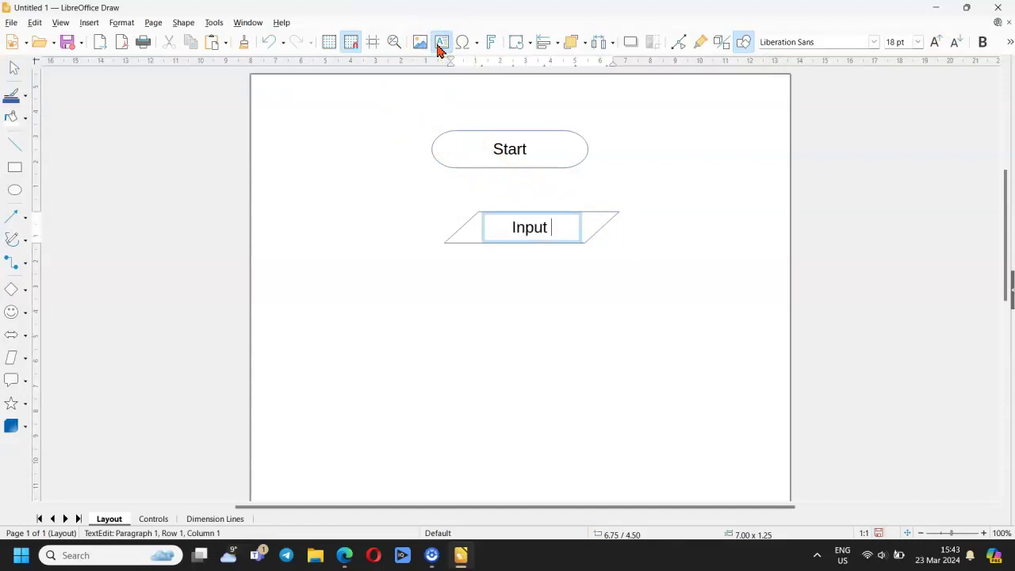
type("Numbe")
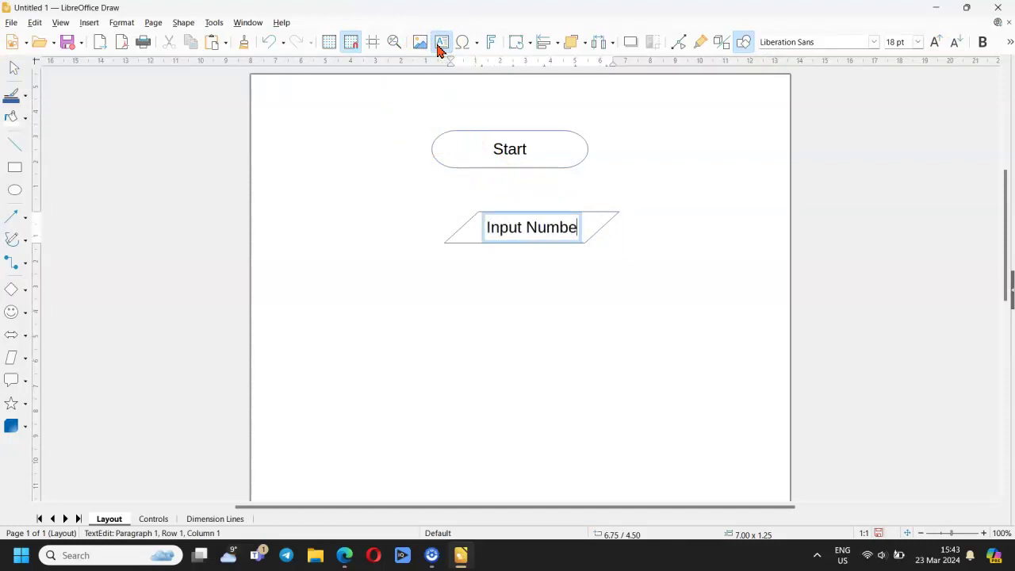
type("r")
left_click(462, 229)
left_click_drag(444, 227, 431, 227)
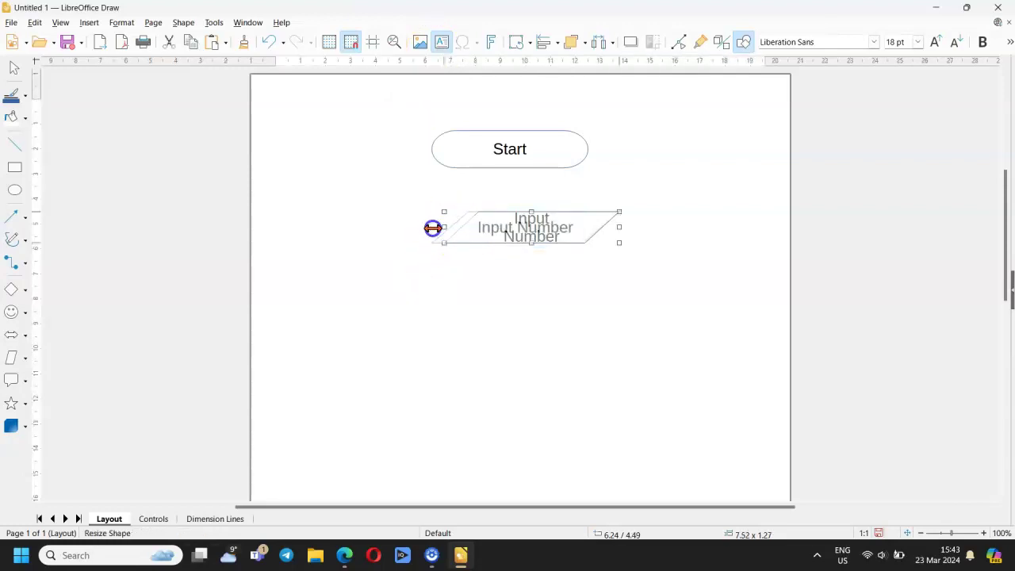
left_click(11, 217)
left_click_drag(512, 168, 512, 211)
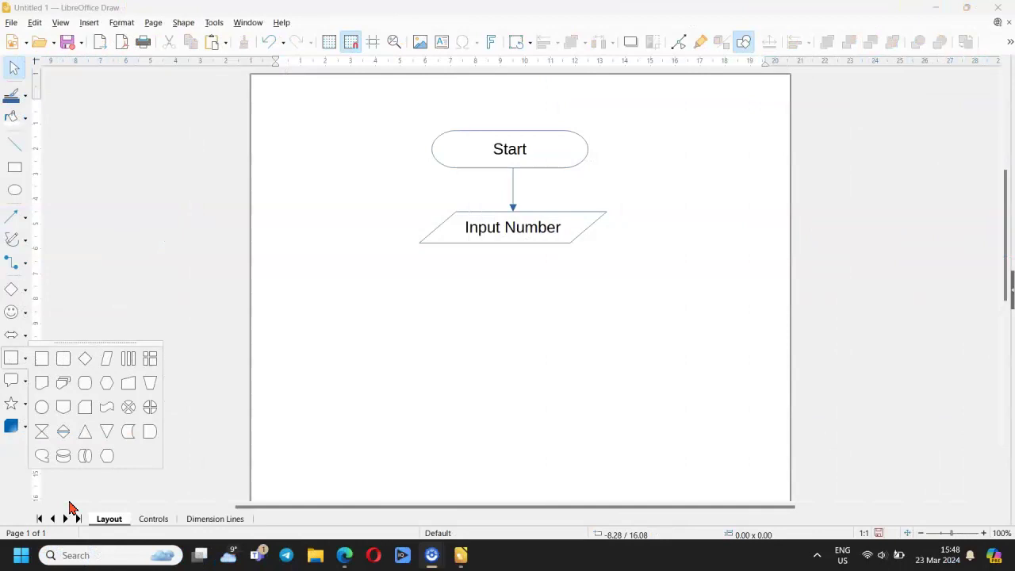
Step: Draw a 'Store in Mem1' process rectangle below Input Number, joined by a downward arrow
left_click(41, 366)
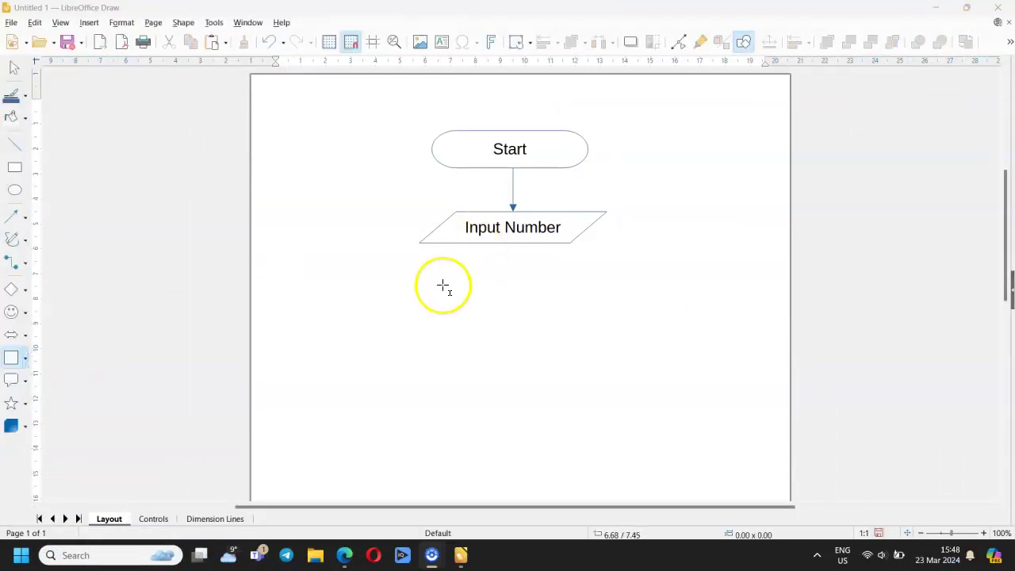
mouse_move(438, 274)
left_mouse_down()
mouse_move(598, 300)
mouse_move(603, 316)
mouse_move(619, 317)
left_mouse_up()
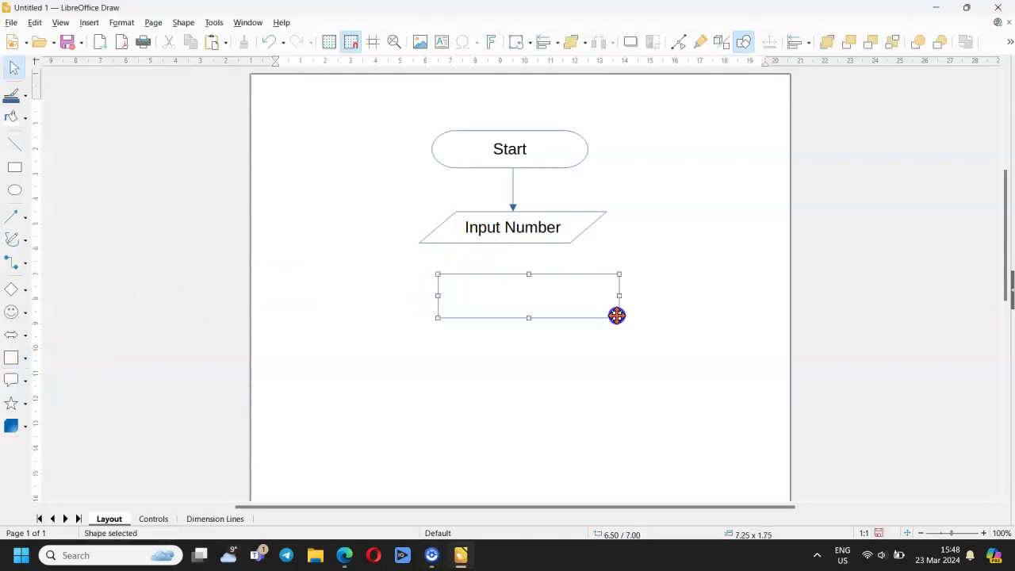
left_click(442, 42)
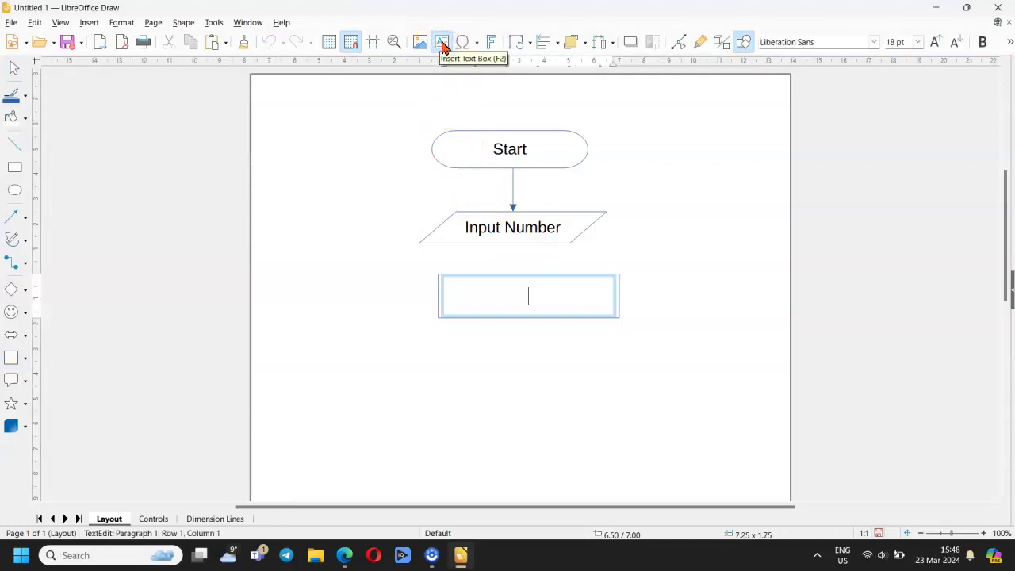
type("Sto")
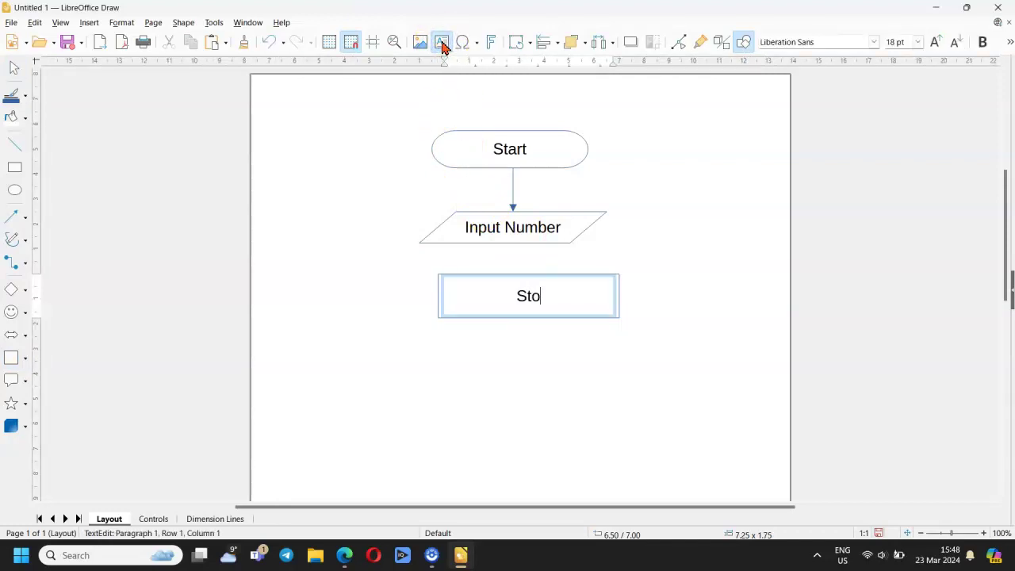
type("re in Mem")
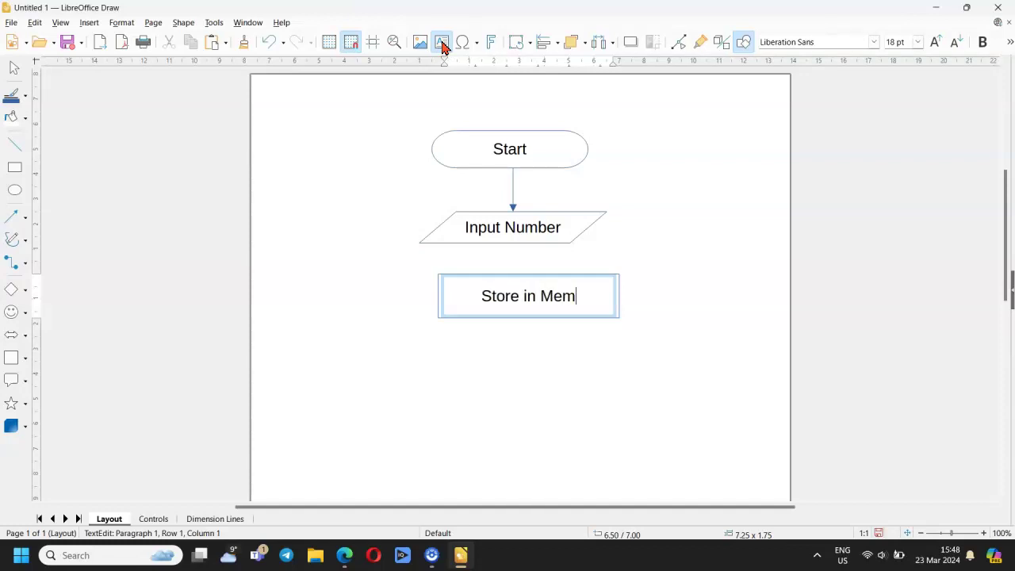
type("1")
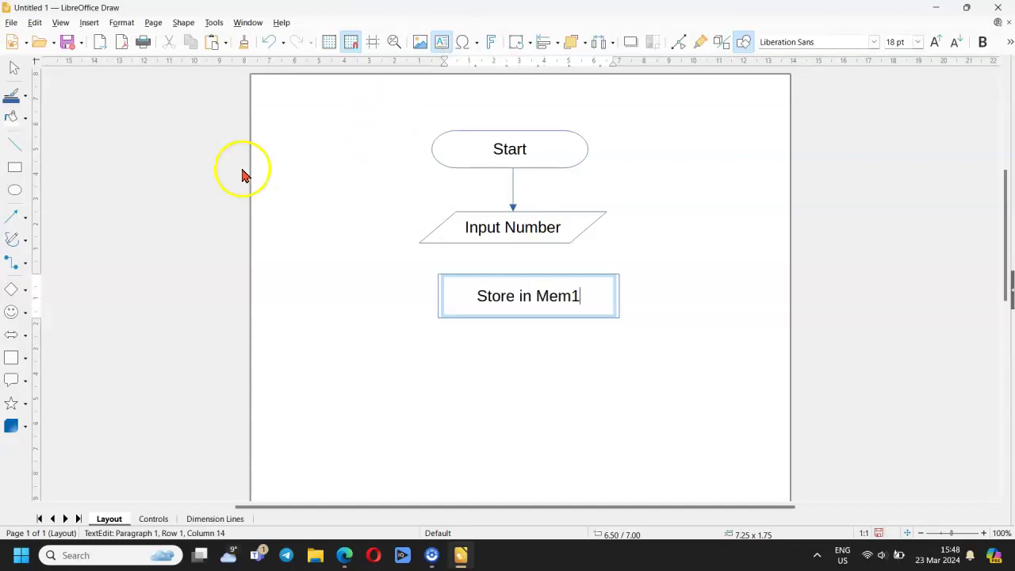
left_click(12, 216)
left_click_drag(513, 244, 513, 275)
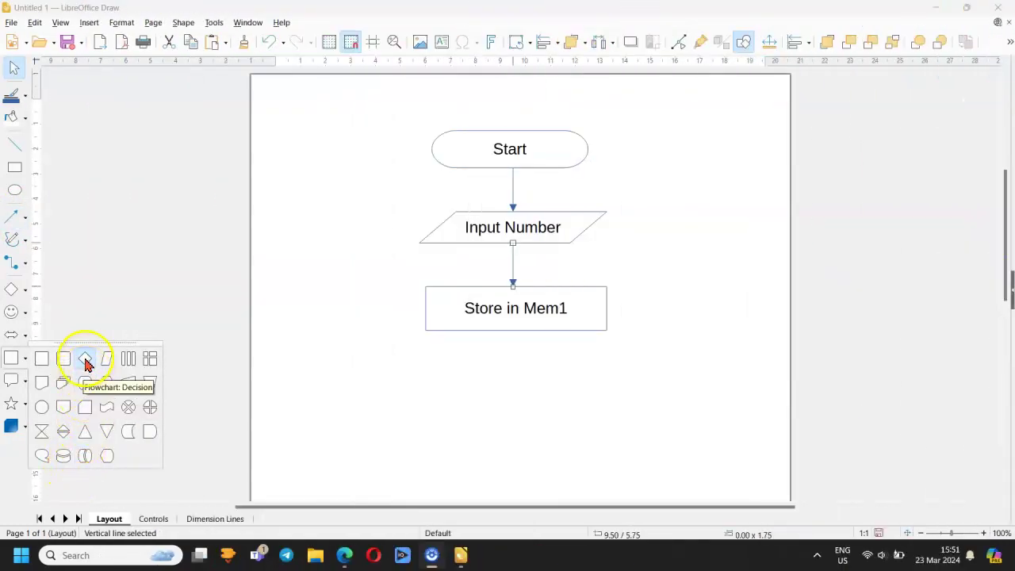
Step: Draw a 'Mem1=0?' decision diamond below Store in Mem1 with an arrow into it
left_click(84, 358)
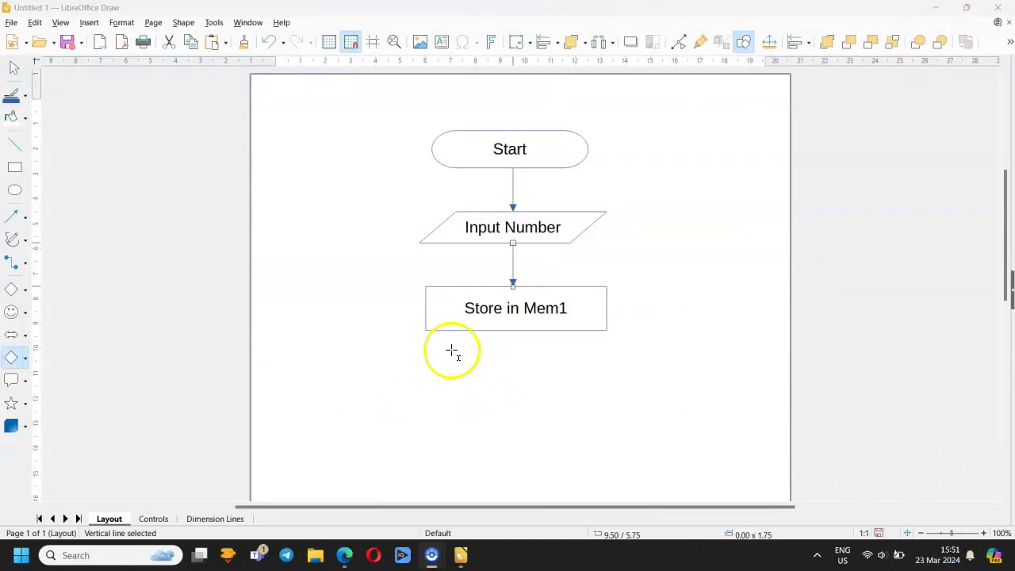
mouse_move(450, 350)
left_mouse_down()
mouse_move(568, 449)
mouse_move(599, 460)
left_mouse_up()
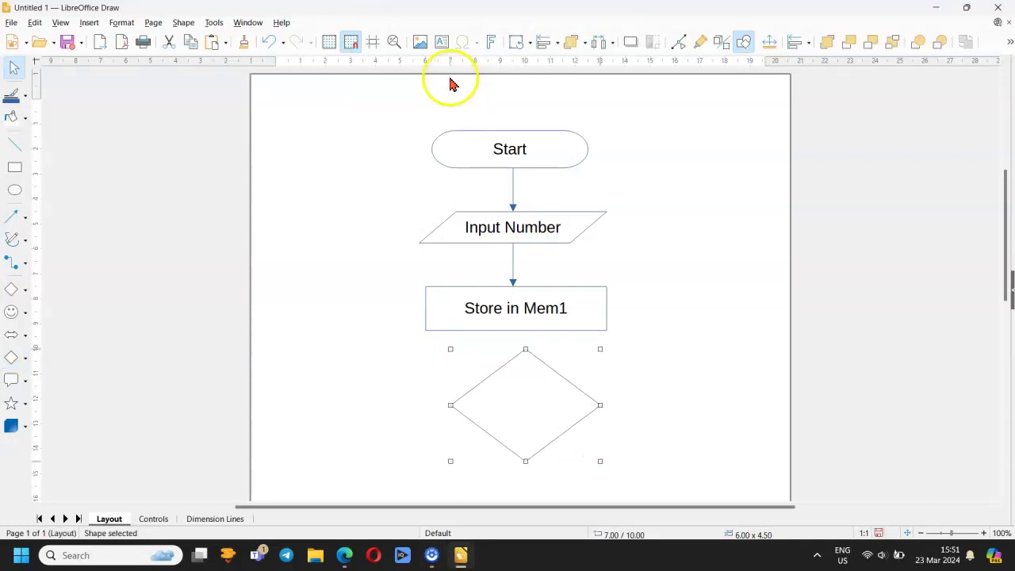
left_click(441, 44)
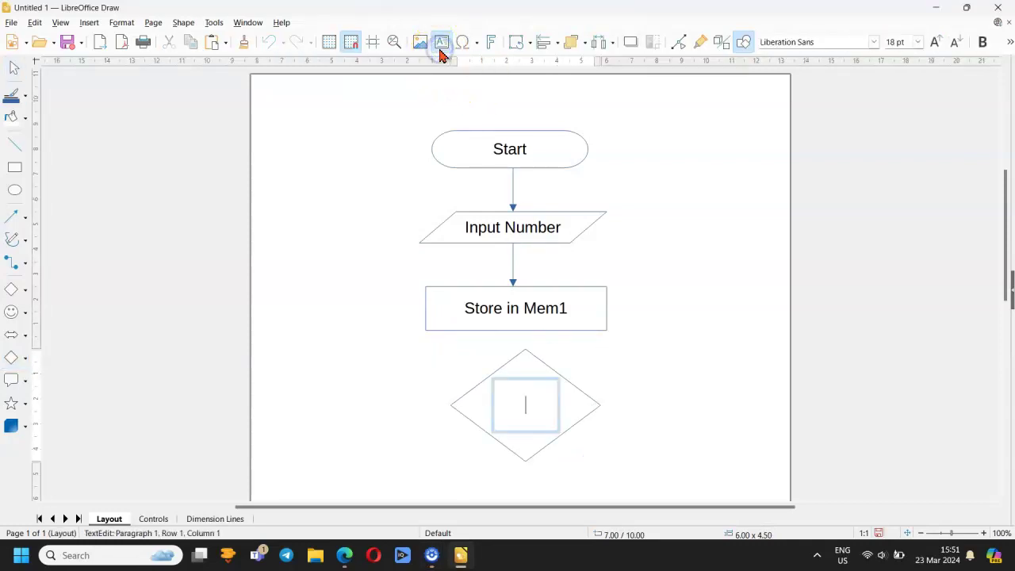
type("Me")
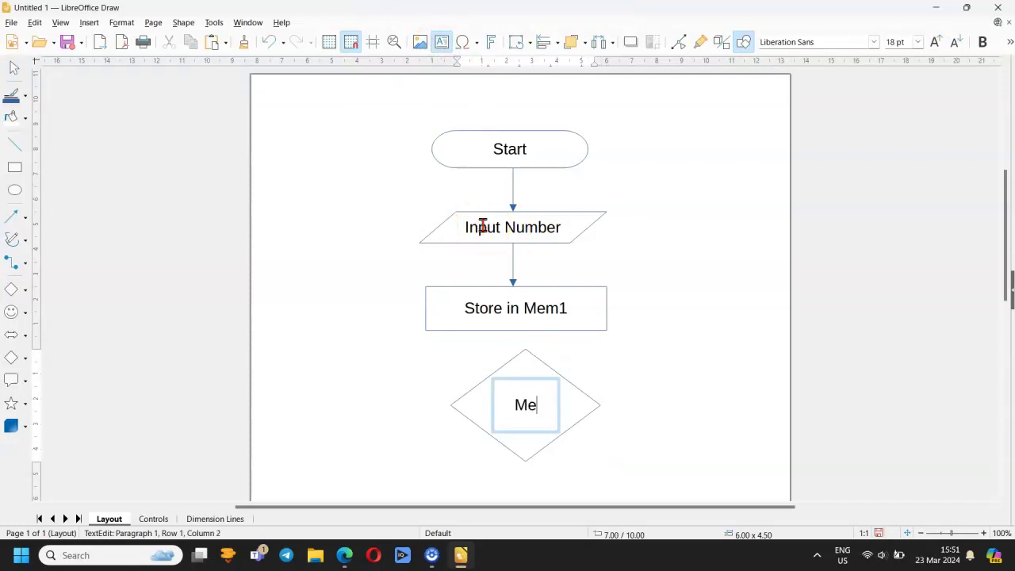
type("m1=")
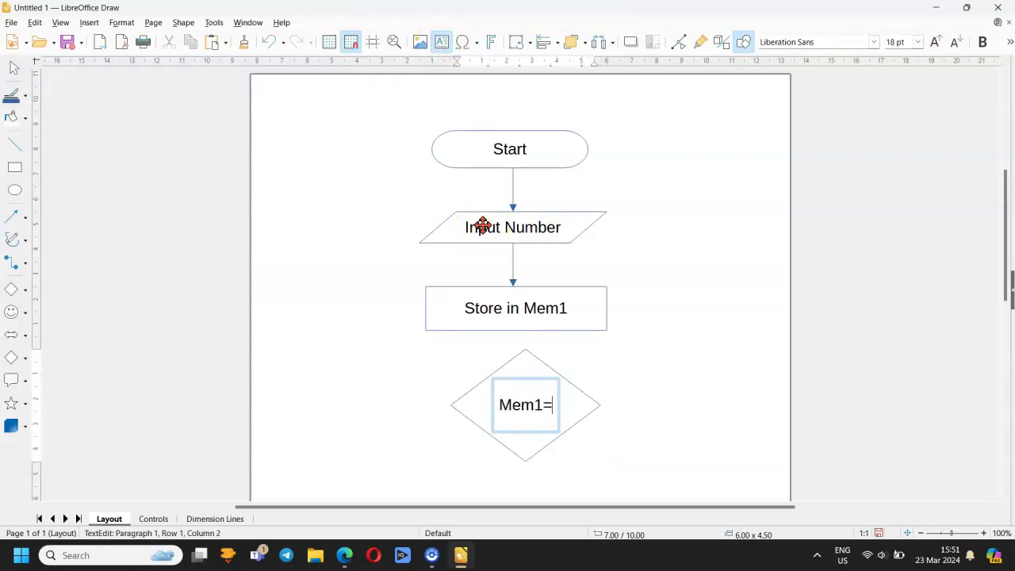
type("0?")
left_click(464, 403)
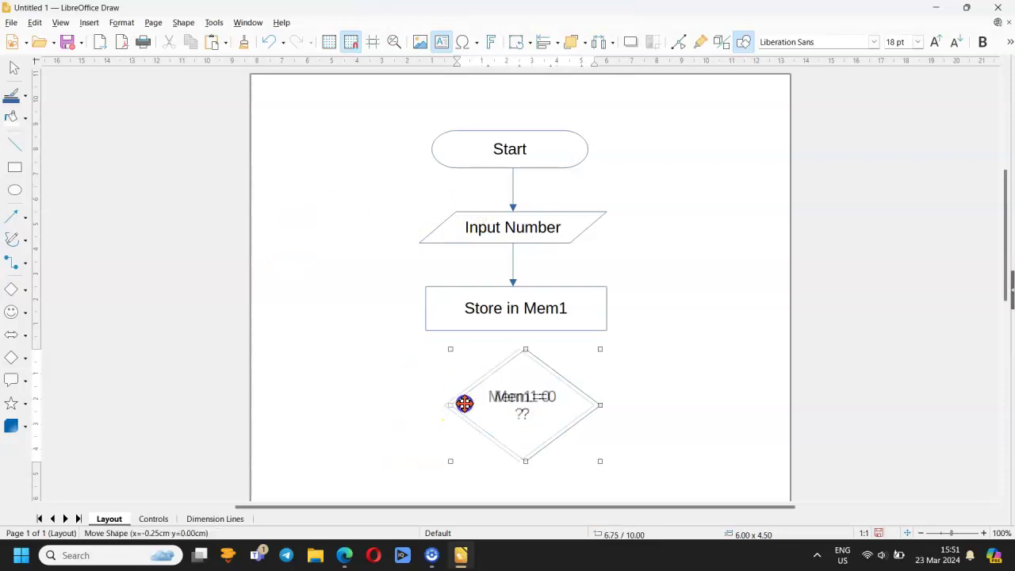
left_click(14, 216)
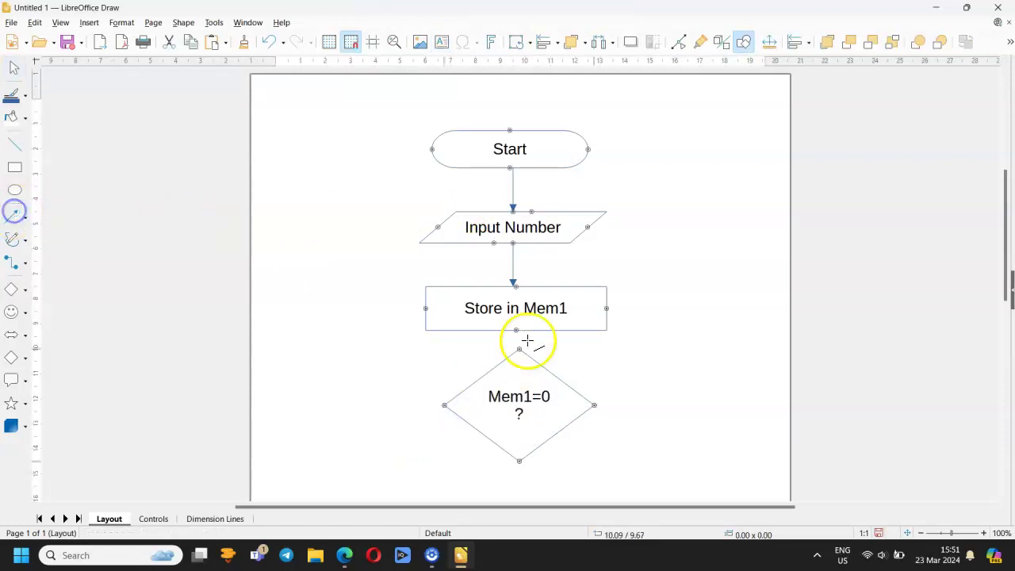
left_click_drag(519, 330, 519, 349)
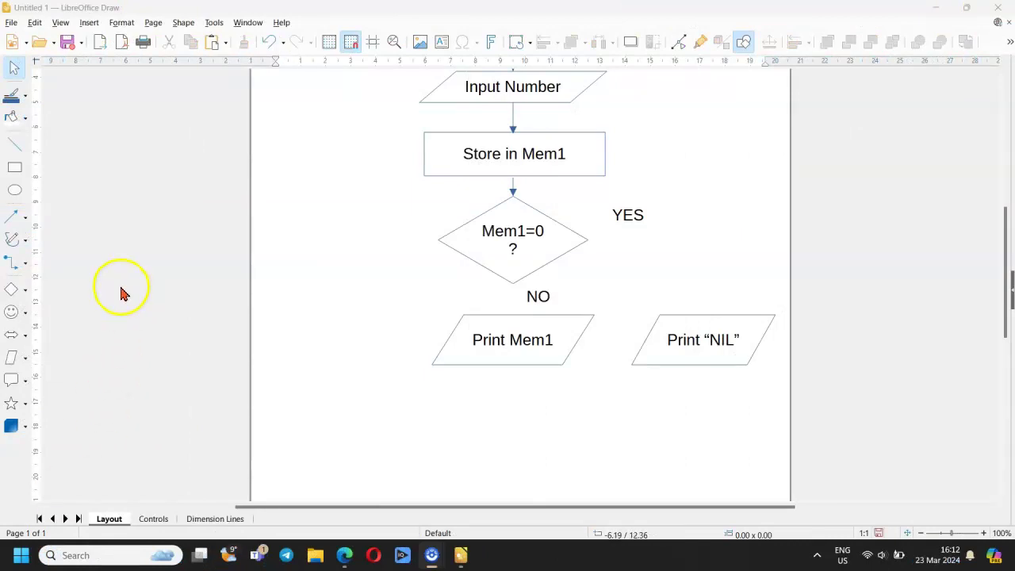
Step: Connect the diamond's right to Print "NIL" and its bottom to Print Mem1 with arrowed connectors
left_click(27, 267)
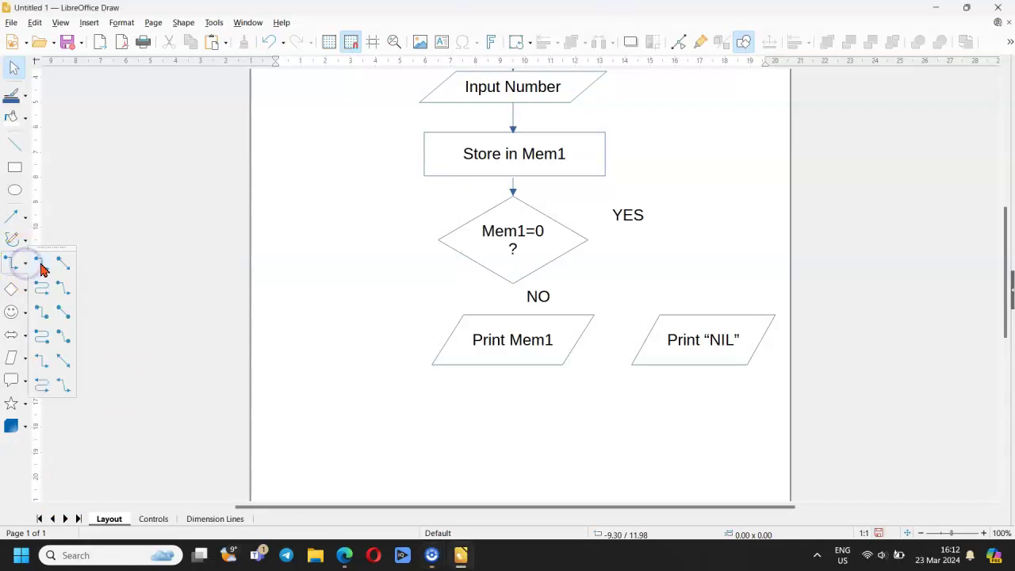
left_click(41, 270)
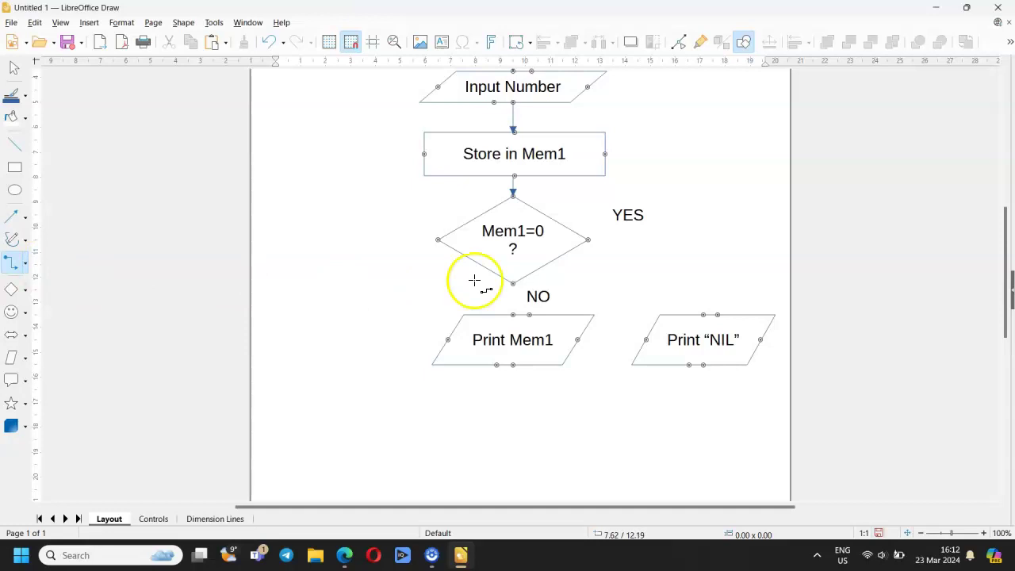
mouse_move(588, 240)
left_mouse_down()
mouse_move(716, 297)
mouse_move(718, 314)
left_mouse_up()
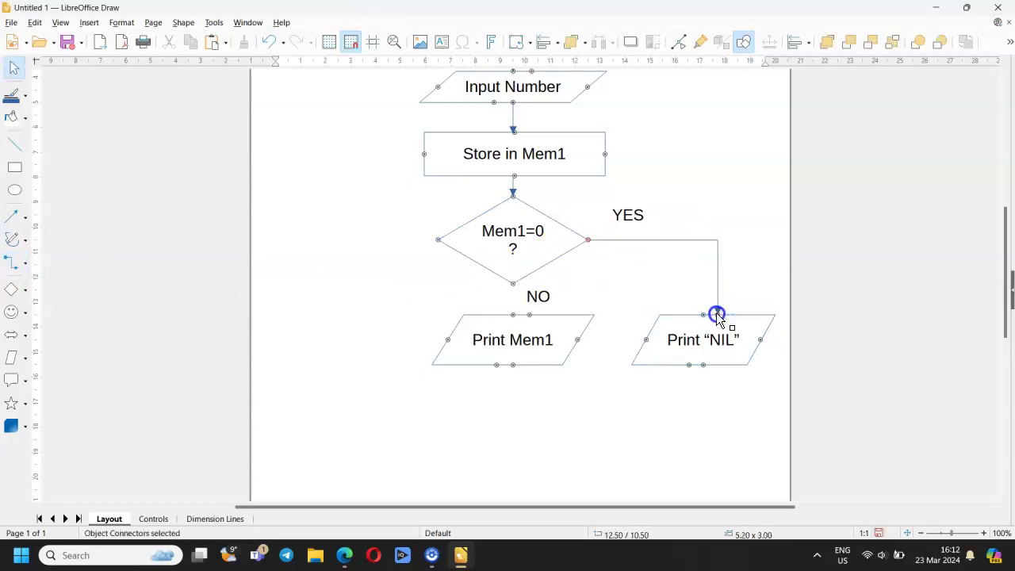
left_click(11, 260)
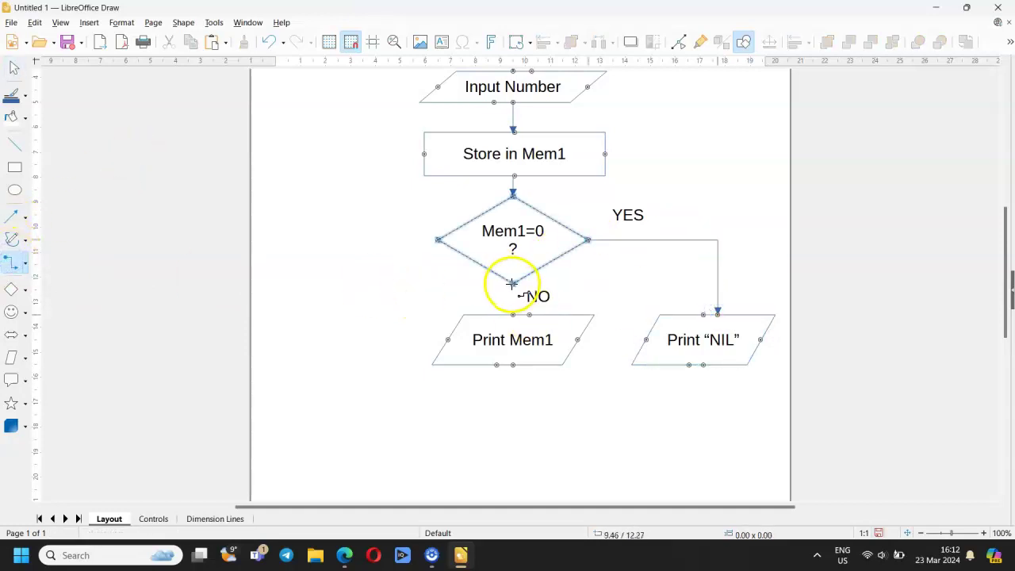
left_click_drag(516, 283, 516, 314)
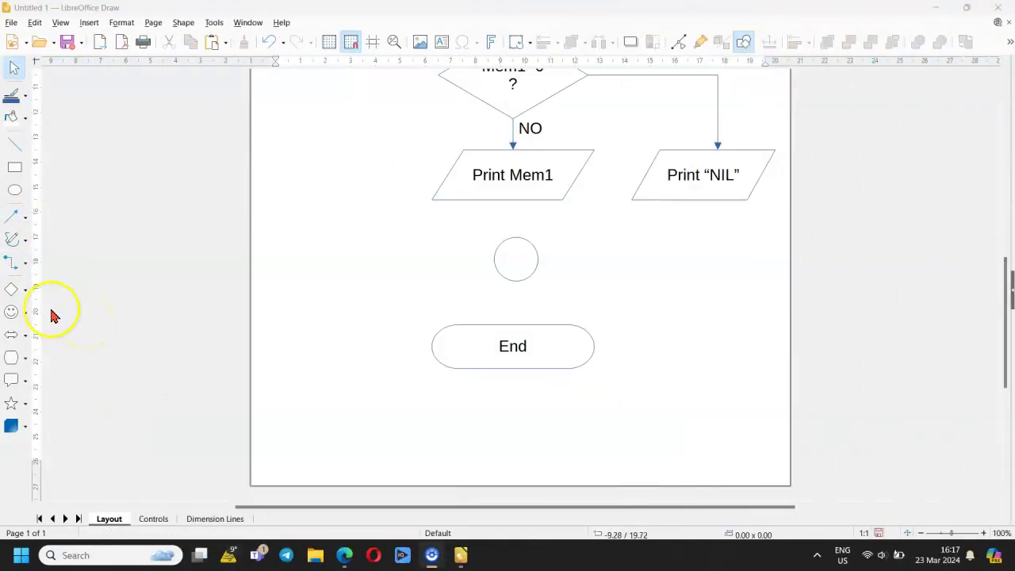
Step: Add arrowed connectors from Print Mem1 and Print "NIL" into the circle, and circle to End
left_click(11, 263)
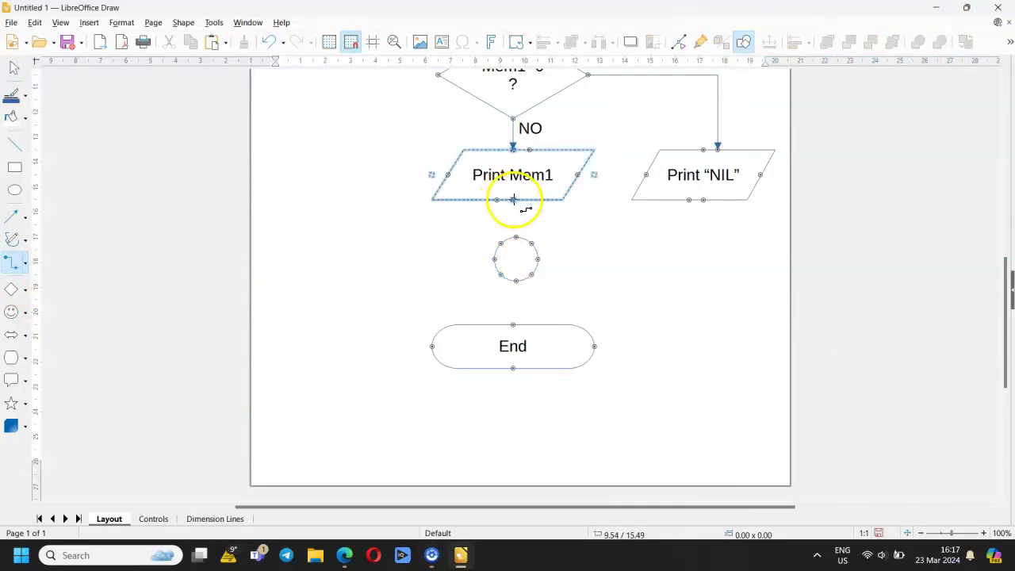
left_click_drag(513, 199, 516, 235)
left_click(11, 262)
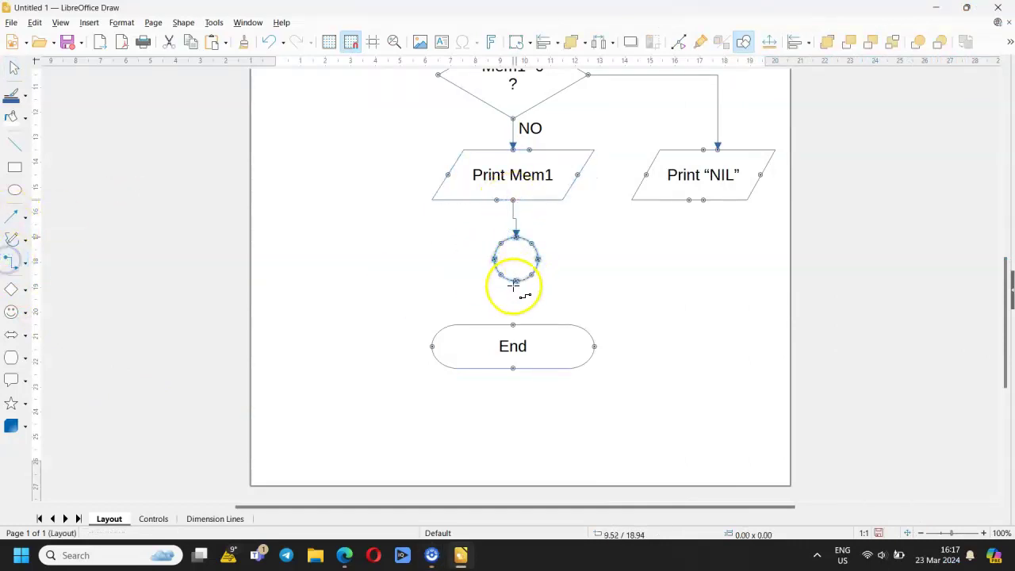
left_click_drag(514, 284, 513, 324)
left_click(11, 263)
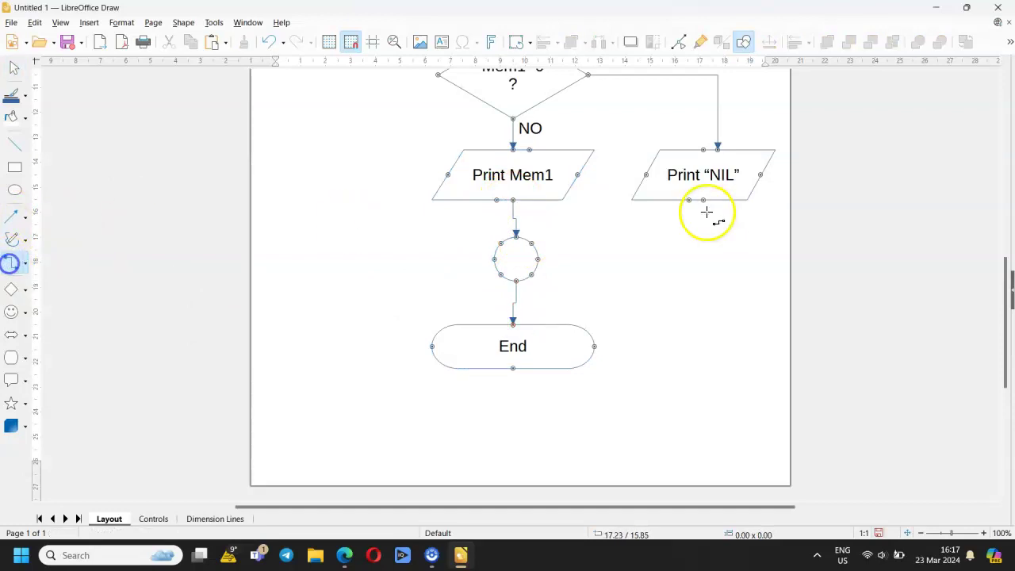
left_click_drag(704, 200, 539, 260)
left_click(522, 260)
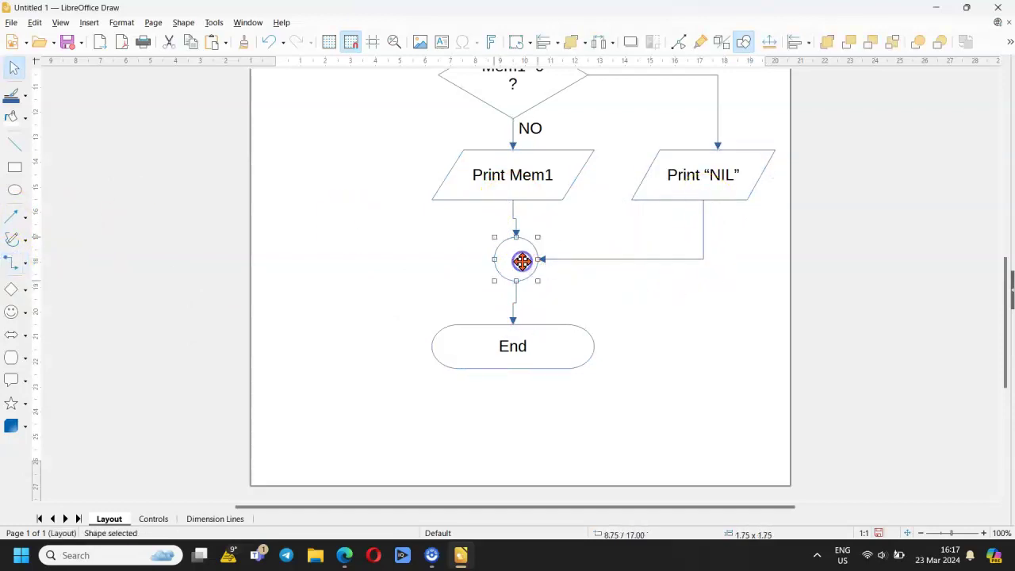